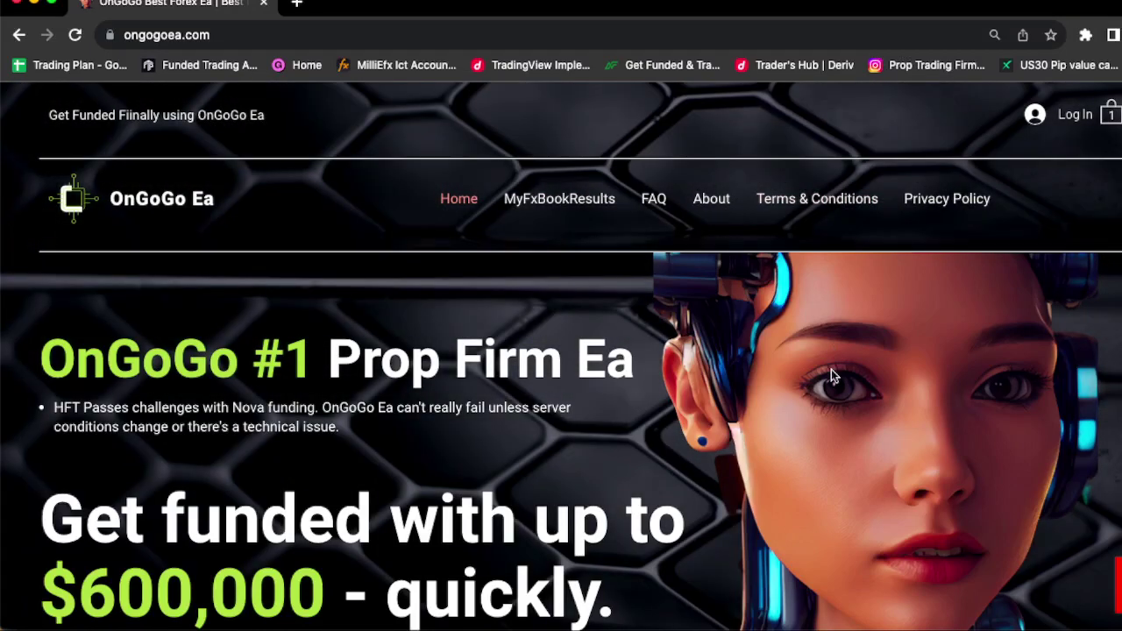
Switch from the website to the MetaTrader 4 trading terminal
mouse_move(846, 617)
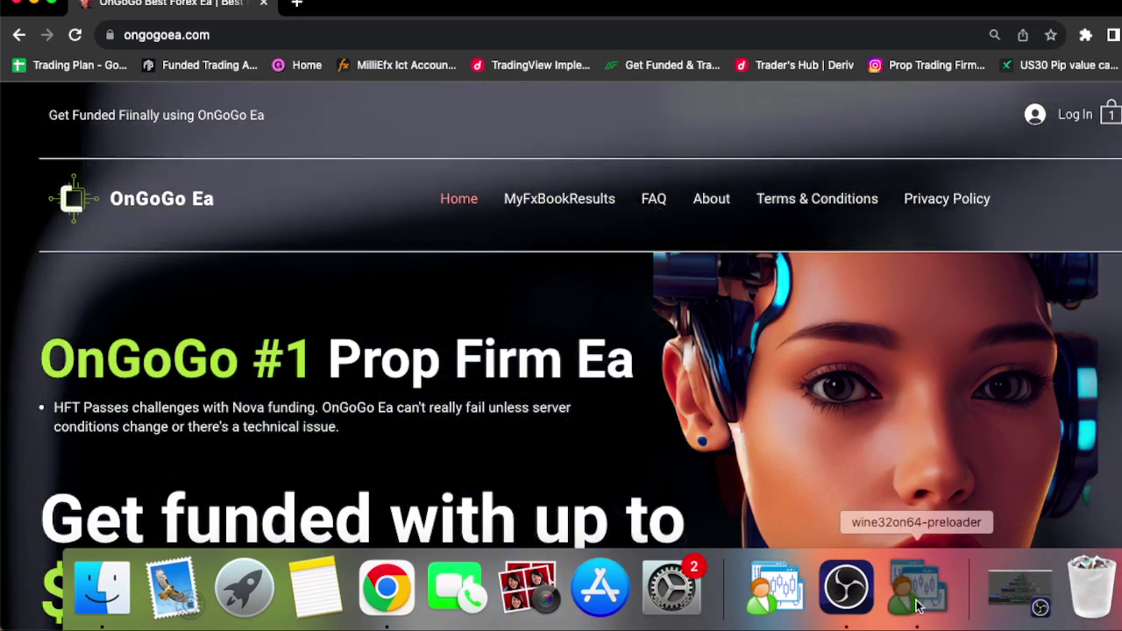
left_click(916, 604)
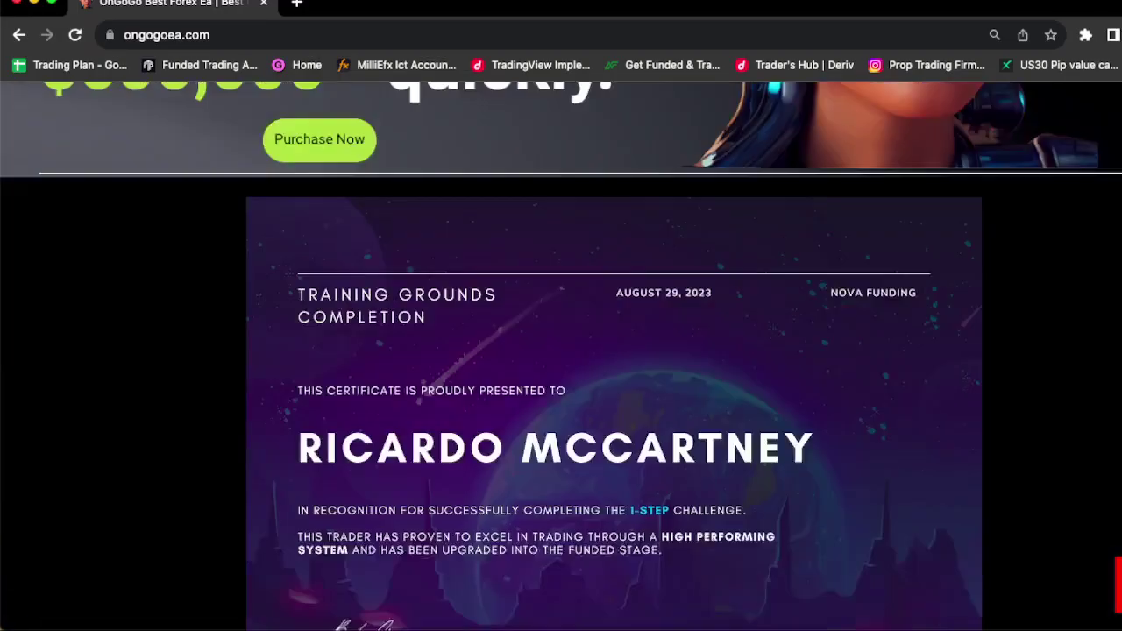
Examine the OnGoGo EA website's product offers, Myfxbook results, funding videos and Nova Funding completion certificate
scroll(561, 356, "down", 20)
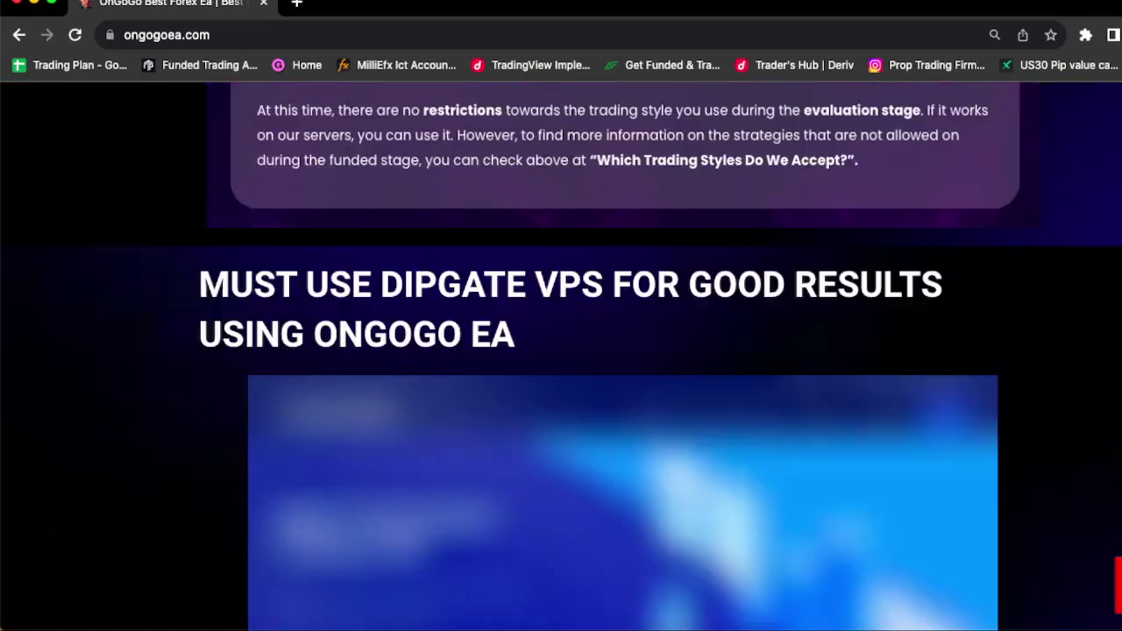
scroll(561, 357, "down", 10)
scroll(561, 357, "up", 3)
scroll(561, 357, "down", 2)
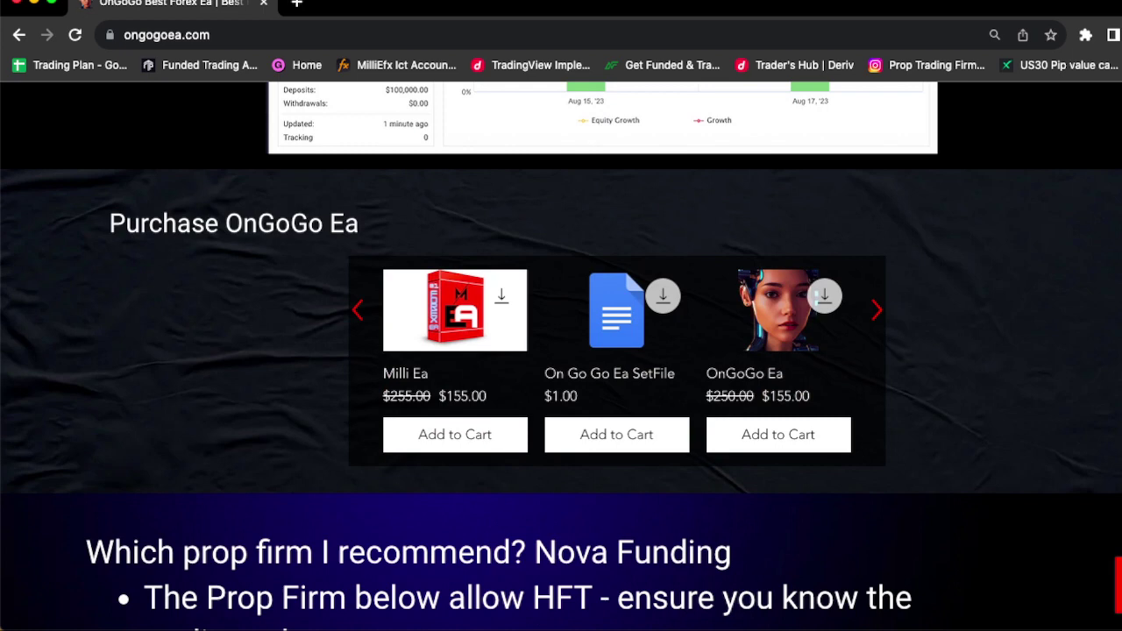
scroll(561, 357, "up", 5)
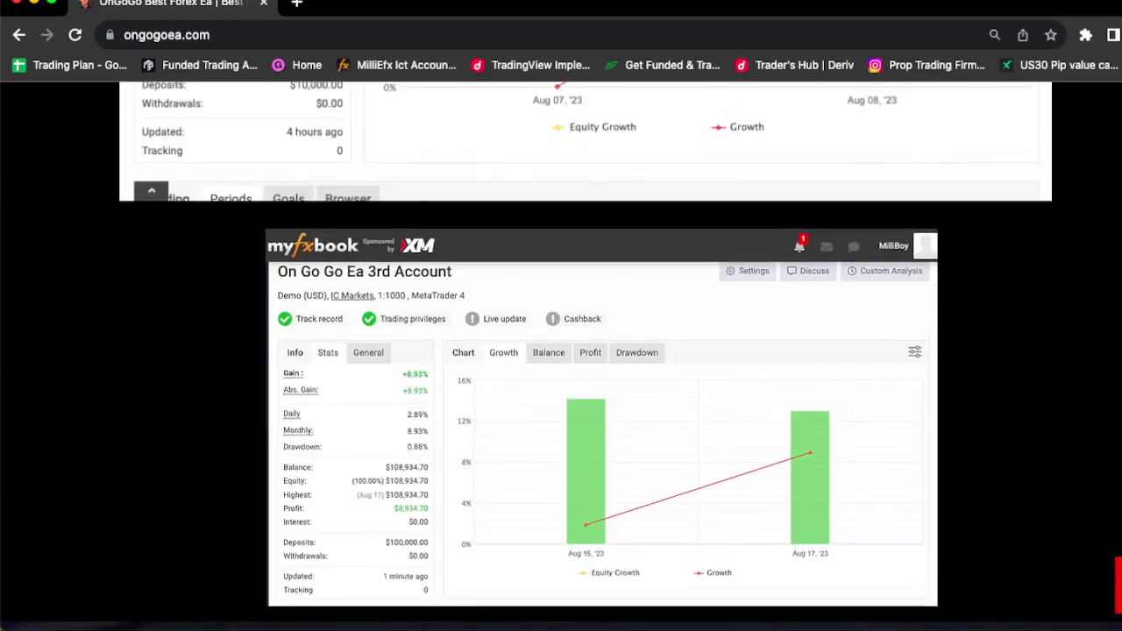
scroll(561, 356, "up", 3)
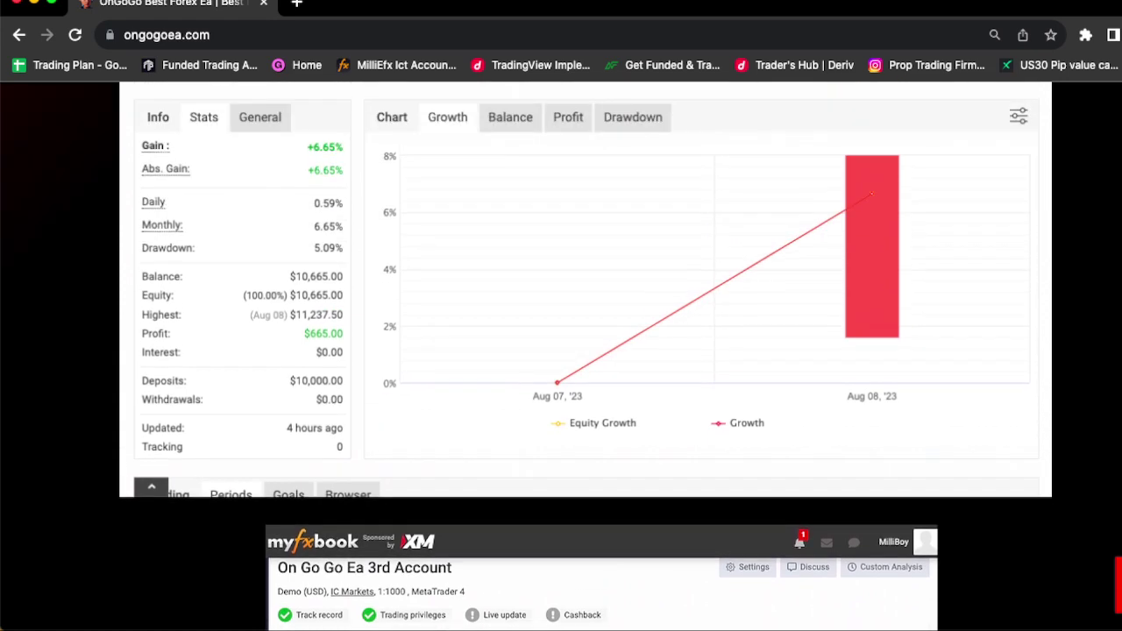
scroll(560, 356, "up", 15)
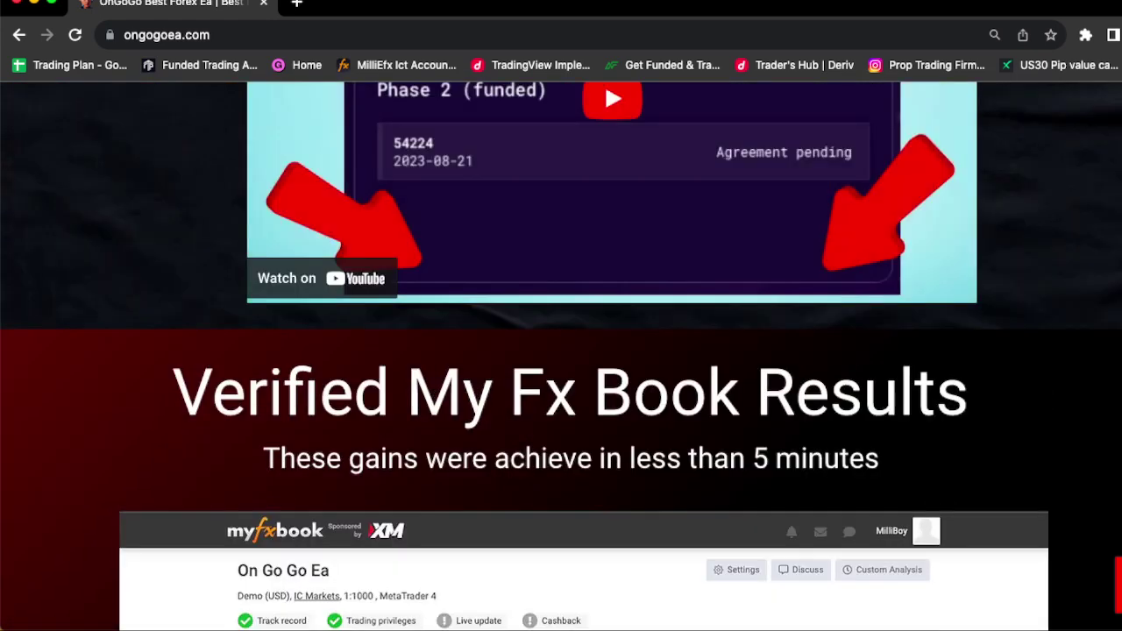
scroll(561, 357, "up", 4)
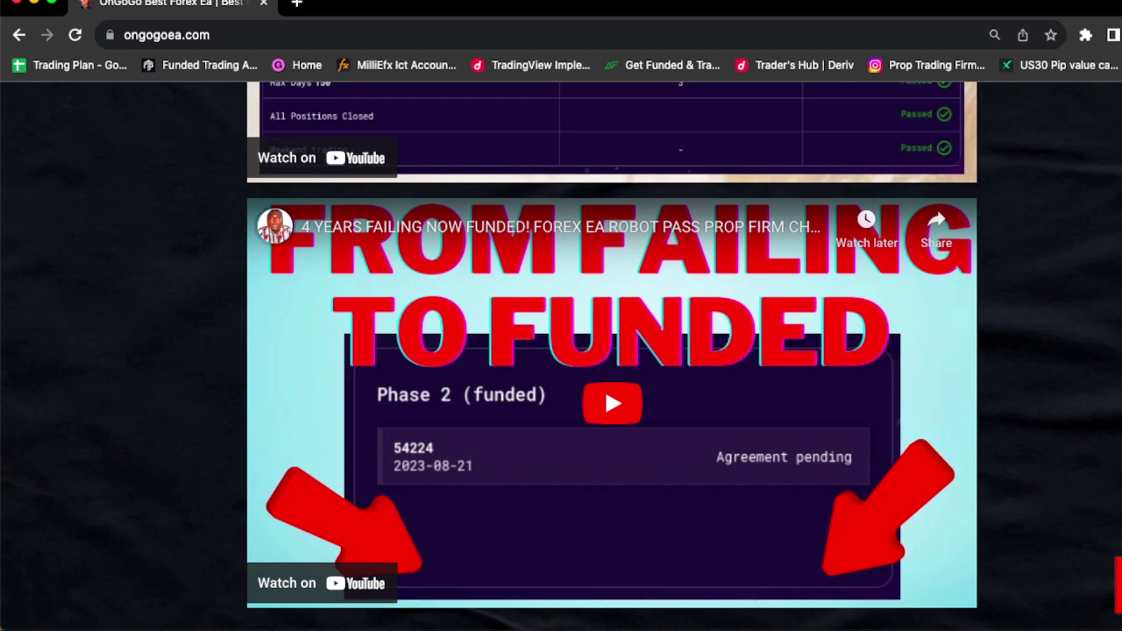
scroll(605, 388, "up", 5)
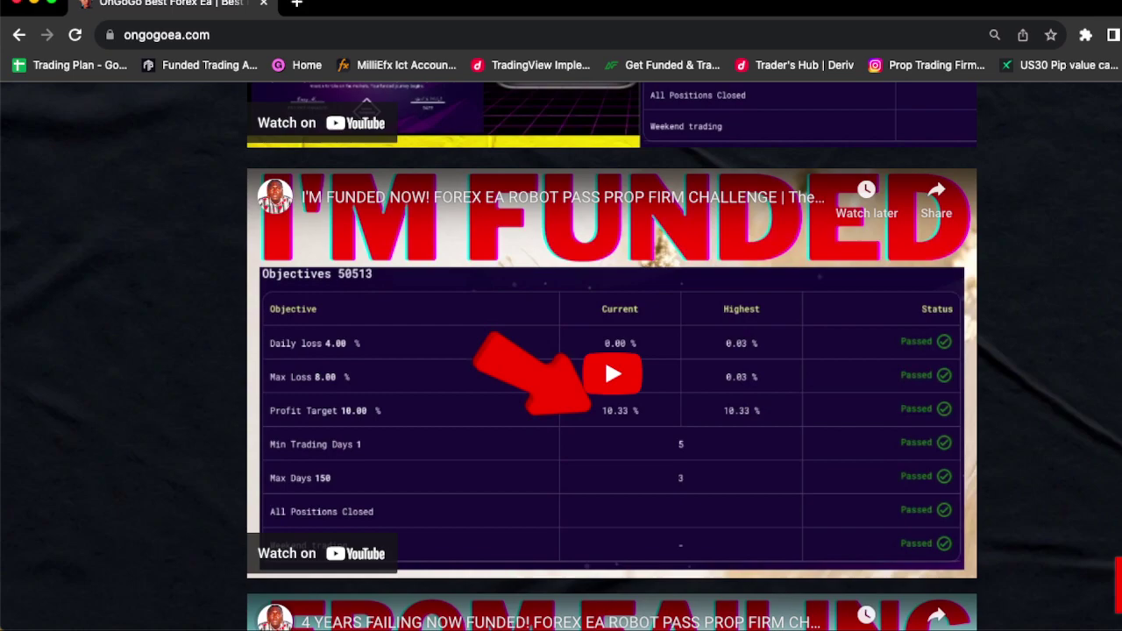
scroll(605, 351, "up", 10)
scroll(604, 268, "up", 8)
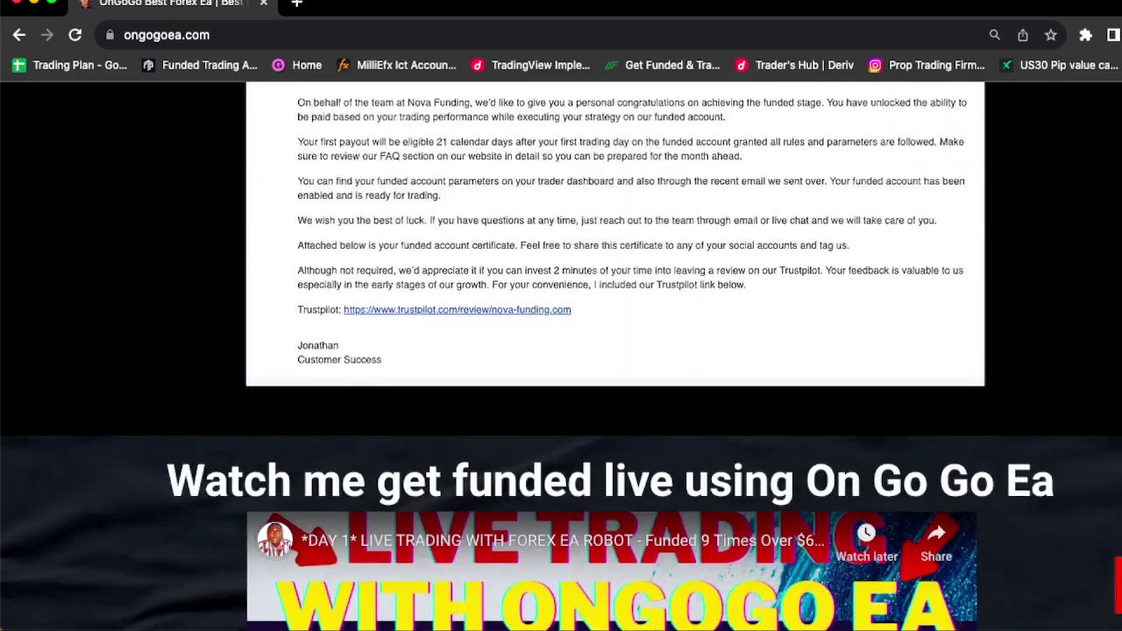
scroll(605, 351, "up", 5)
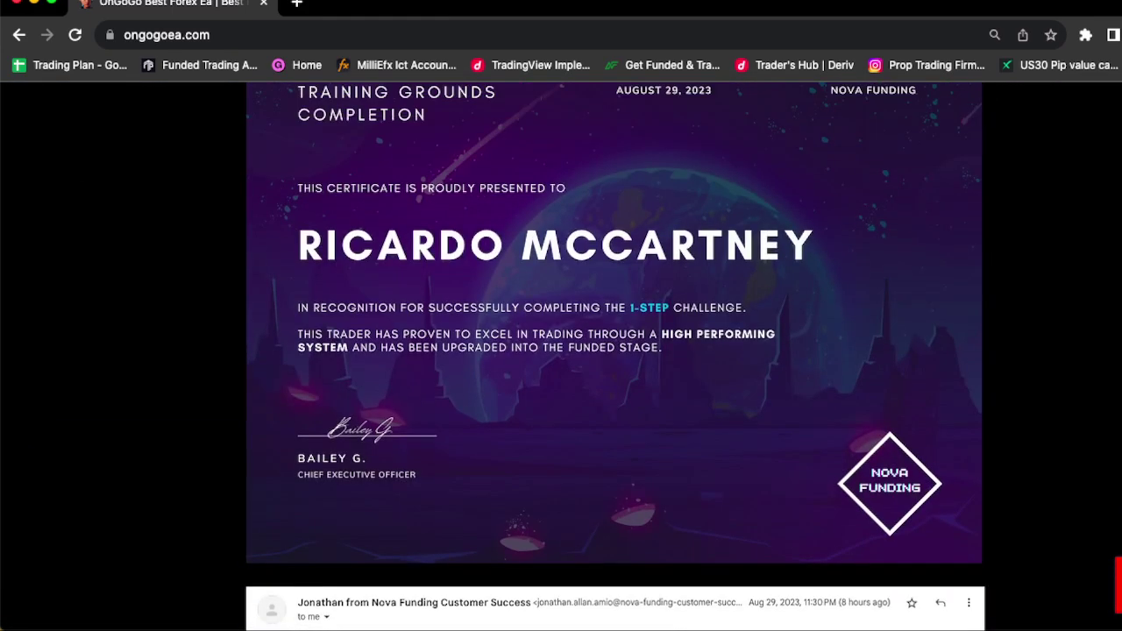
scroll(613, 351, "up", 1)
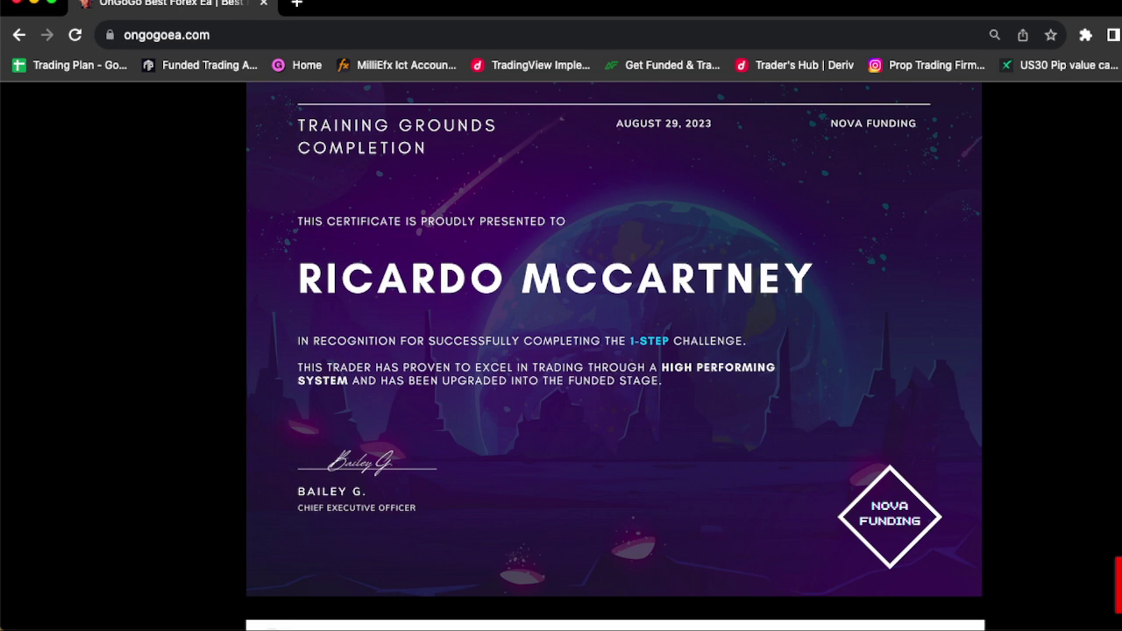
Switch to MetaTrader 4 and set the ONGOGO EA's Fixed Lots input to 200 on the US30 chart
mouse_move(561, 627)
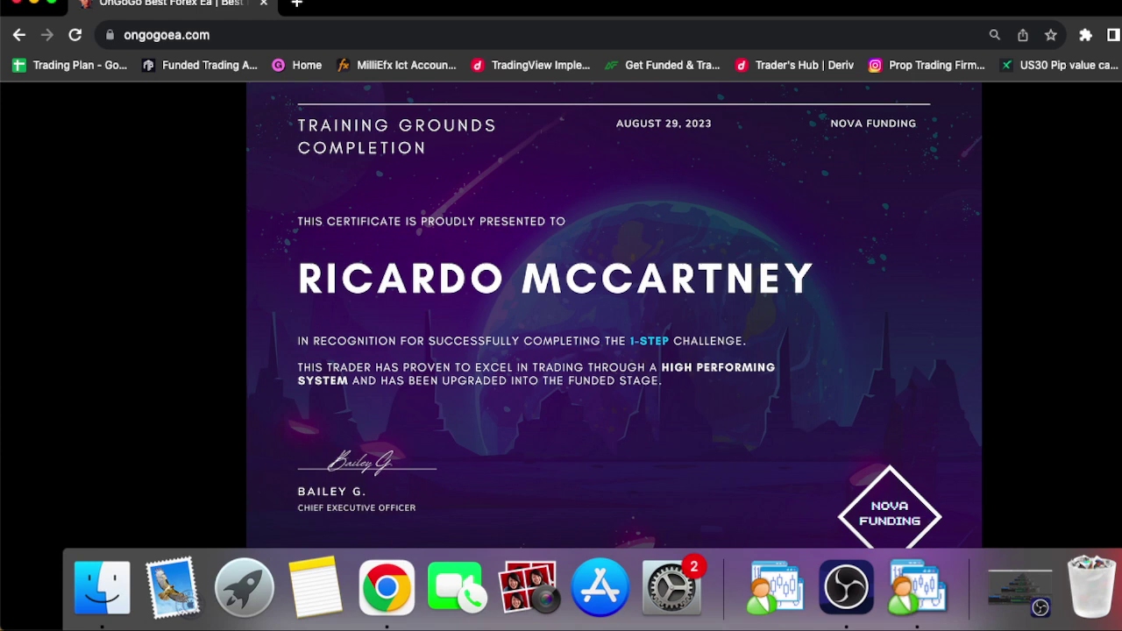
left_click(917, 587)
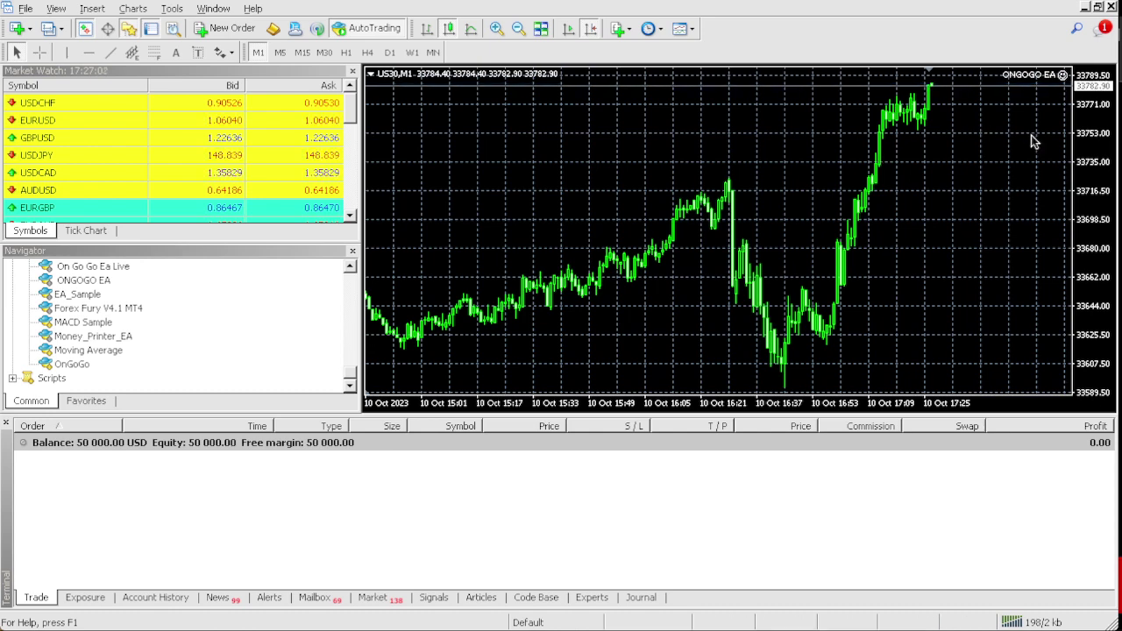
left_click(1062, 75)
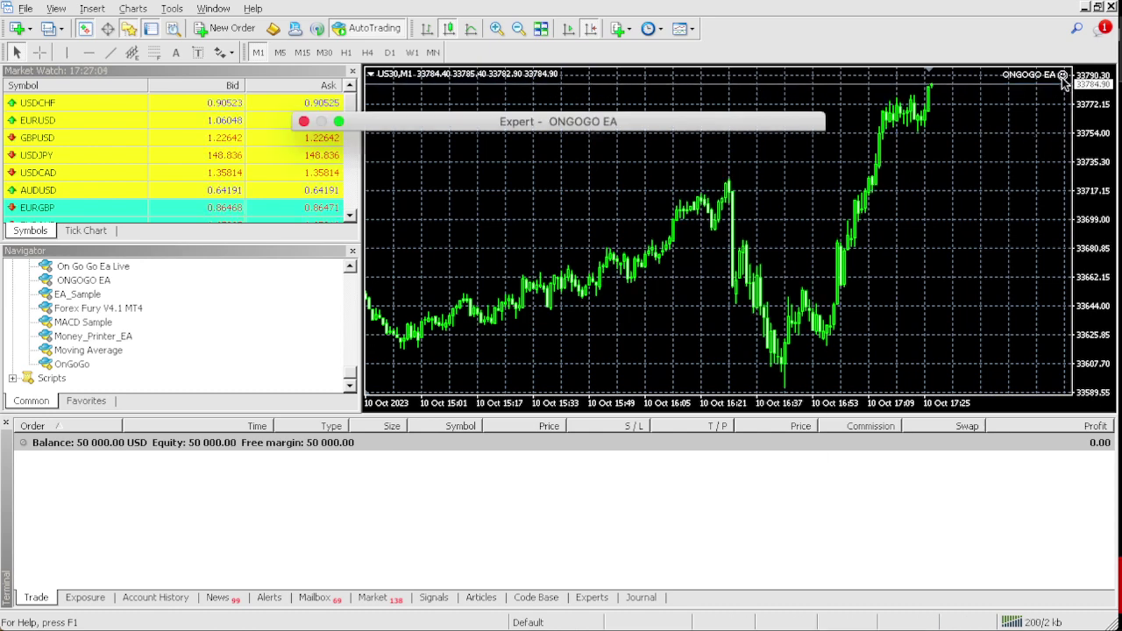
left_click(530, 329)
left_click(530, 328)
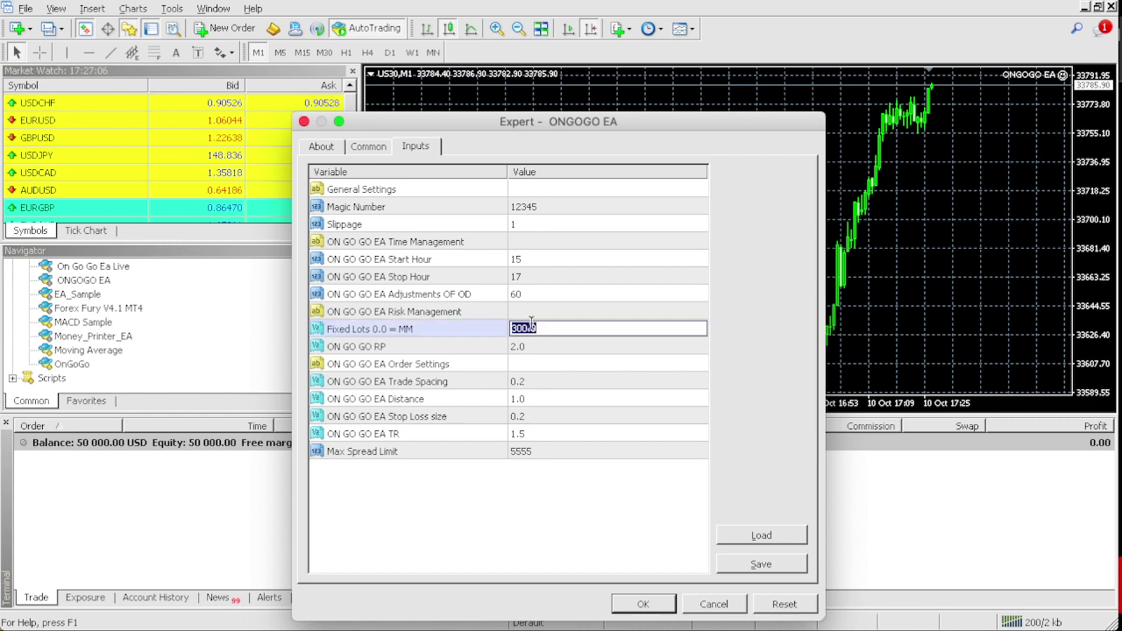
type("200")
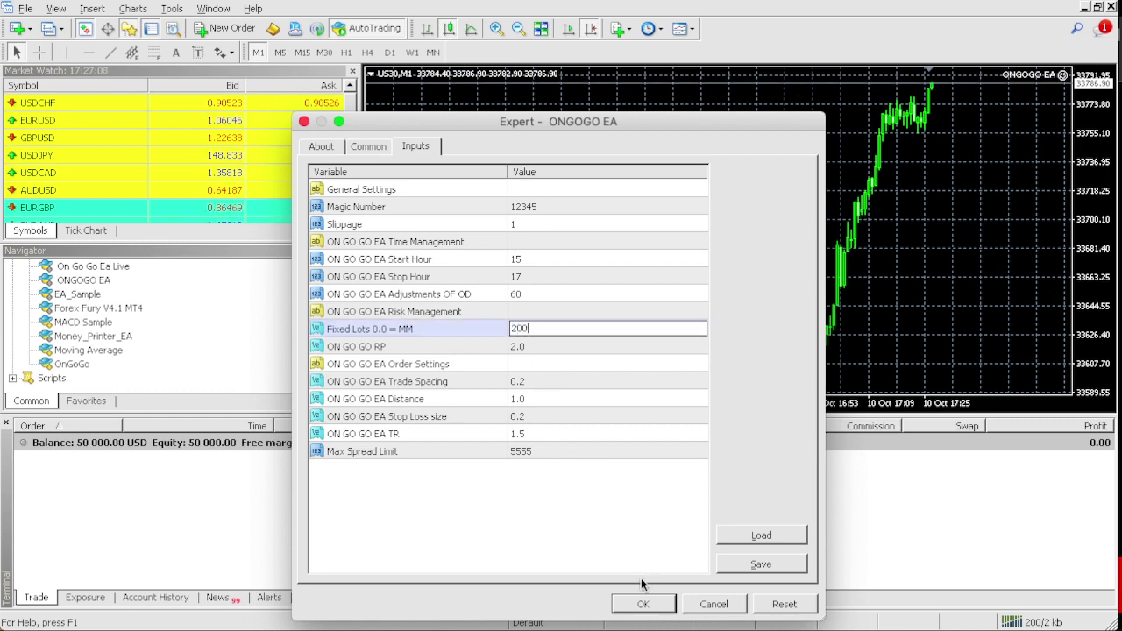
left_click(642, 604)
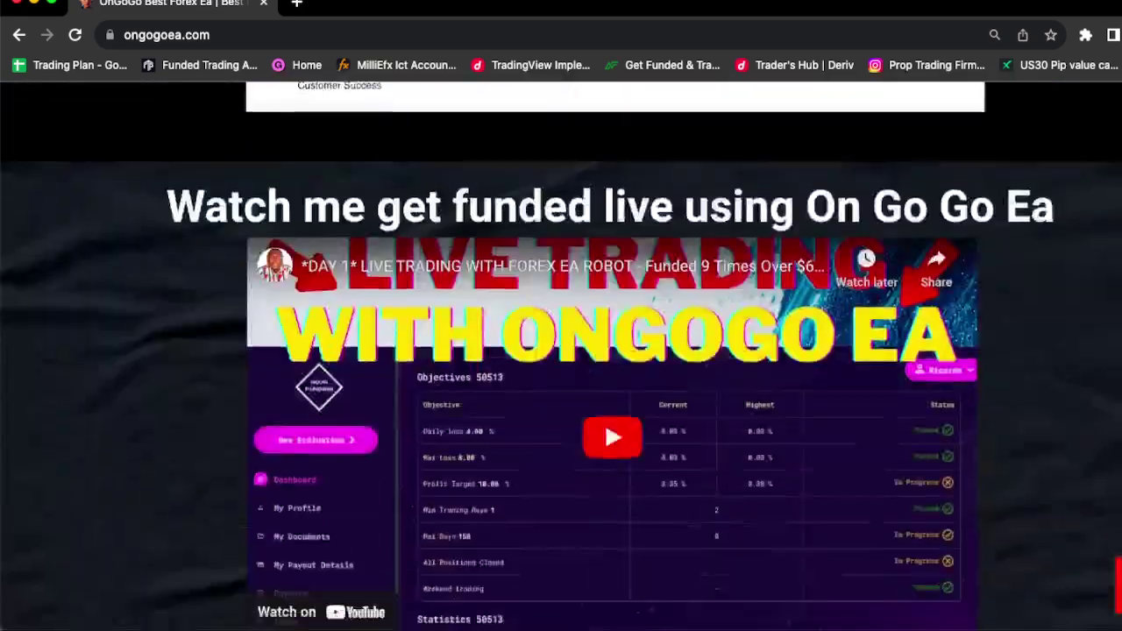
Review the website's purchase section, the Myfxbook account results and the live funding video section
scroll(561, 350, "down", 20)
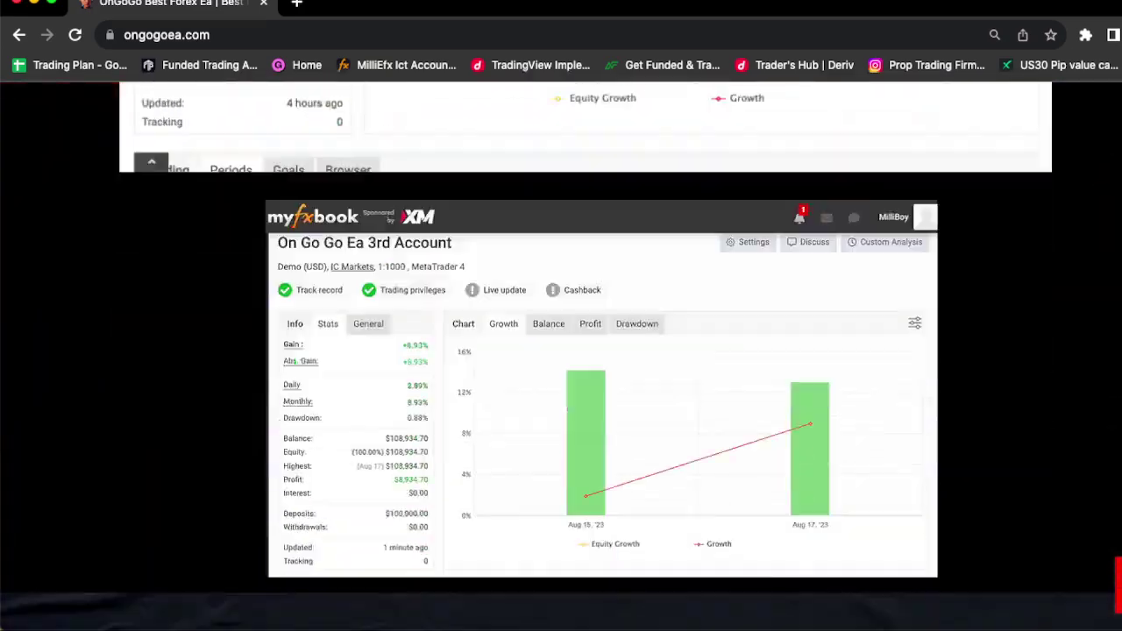
scroll(560, 351, "down", 5)
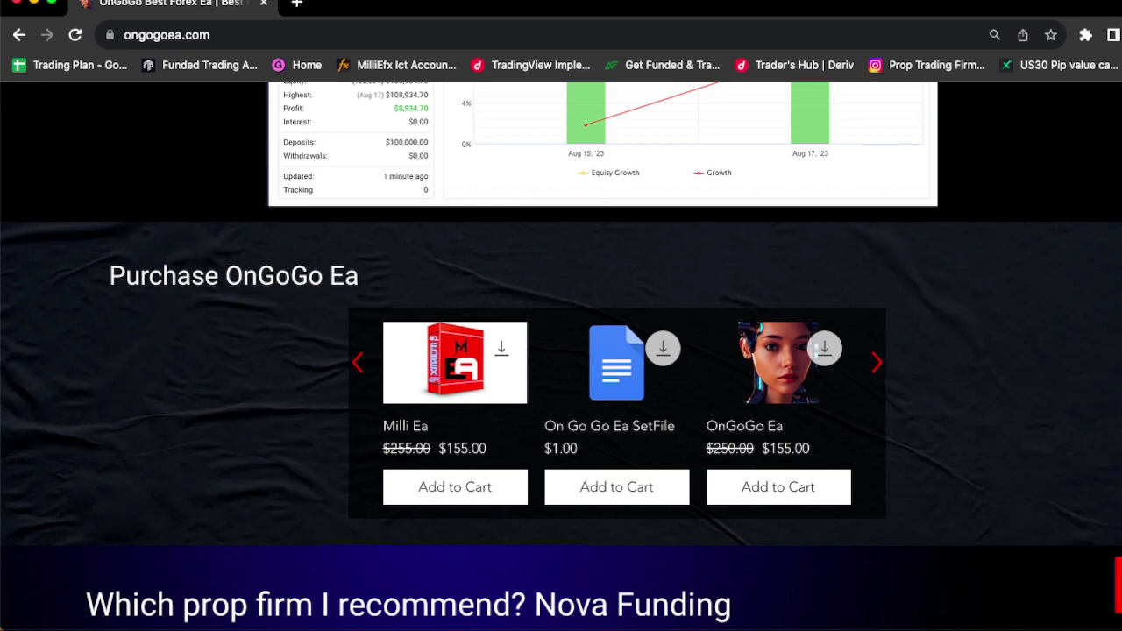
scroll(560, 350, "up", 2)
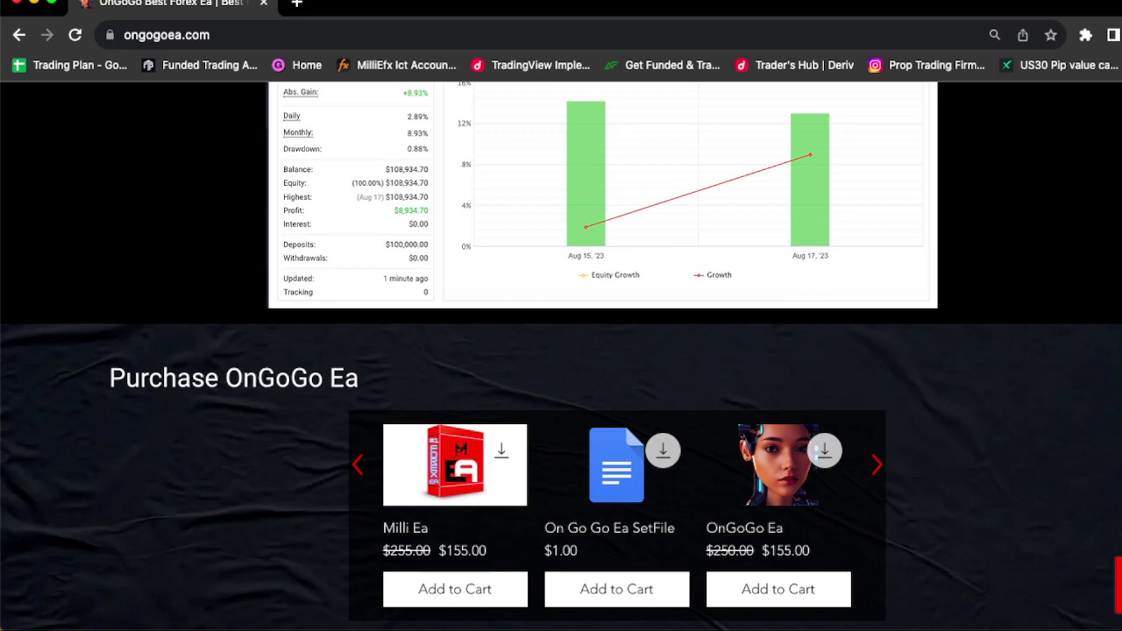
scroll(561, 356, "up", 4)
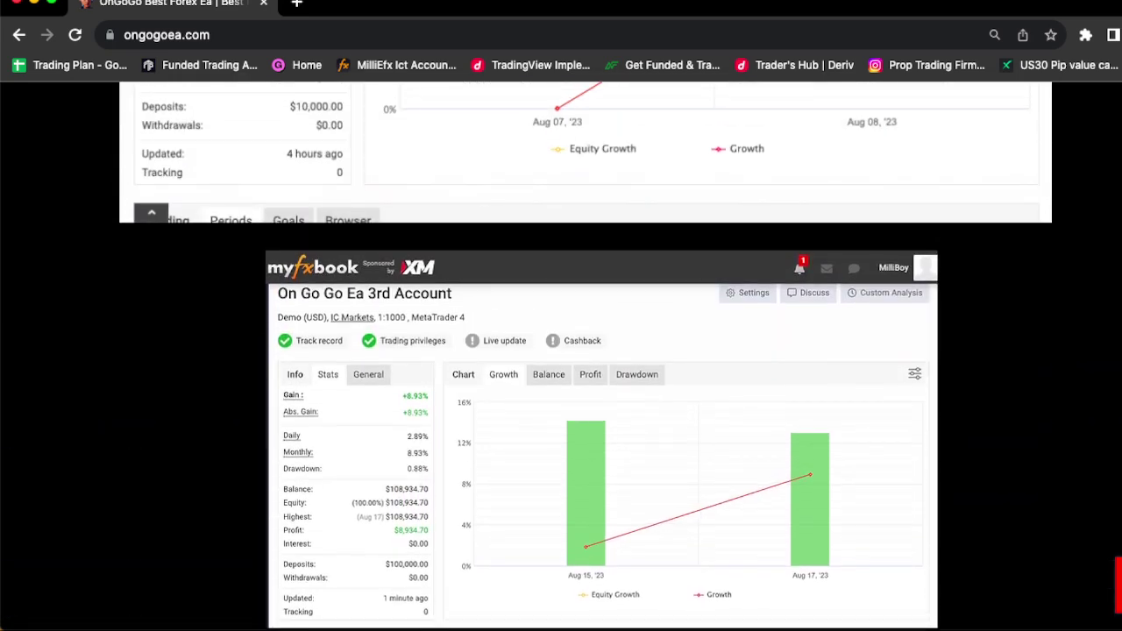
scroll(561, 356, "up", 10)
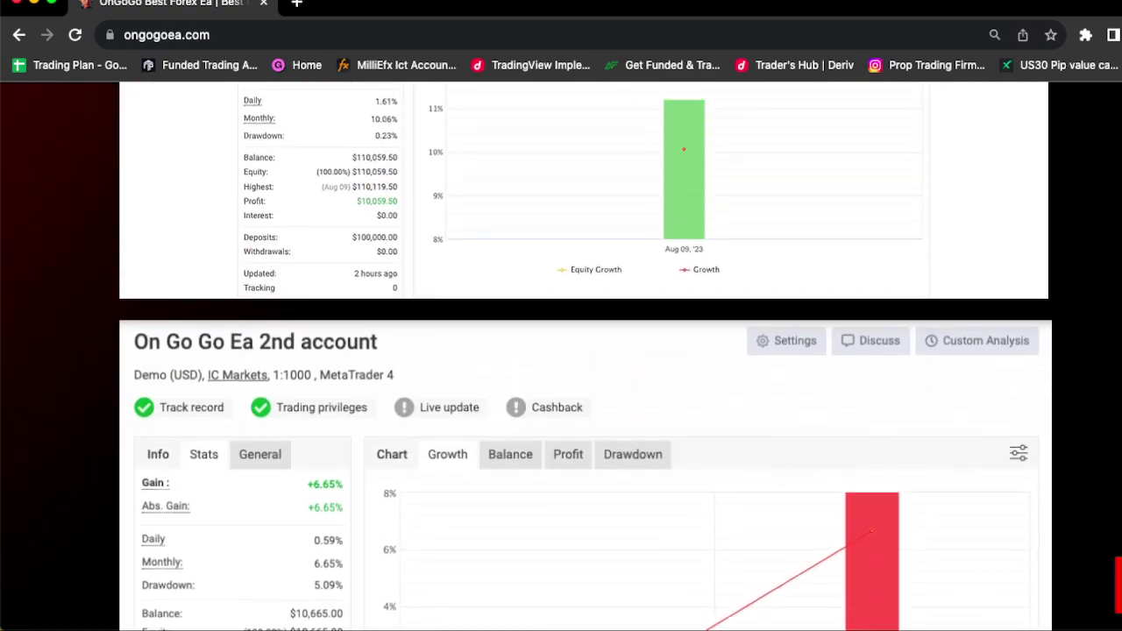
scroll(561, 356, "up", 12)
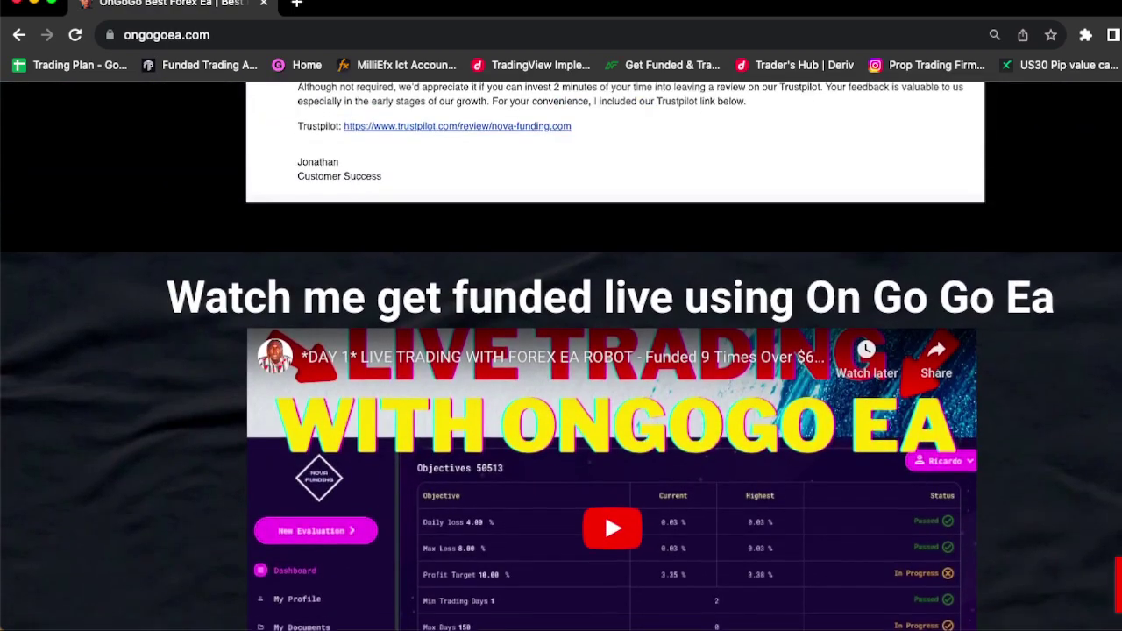
scroll(561, 356, "down", 1)
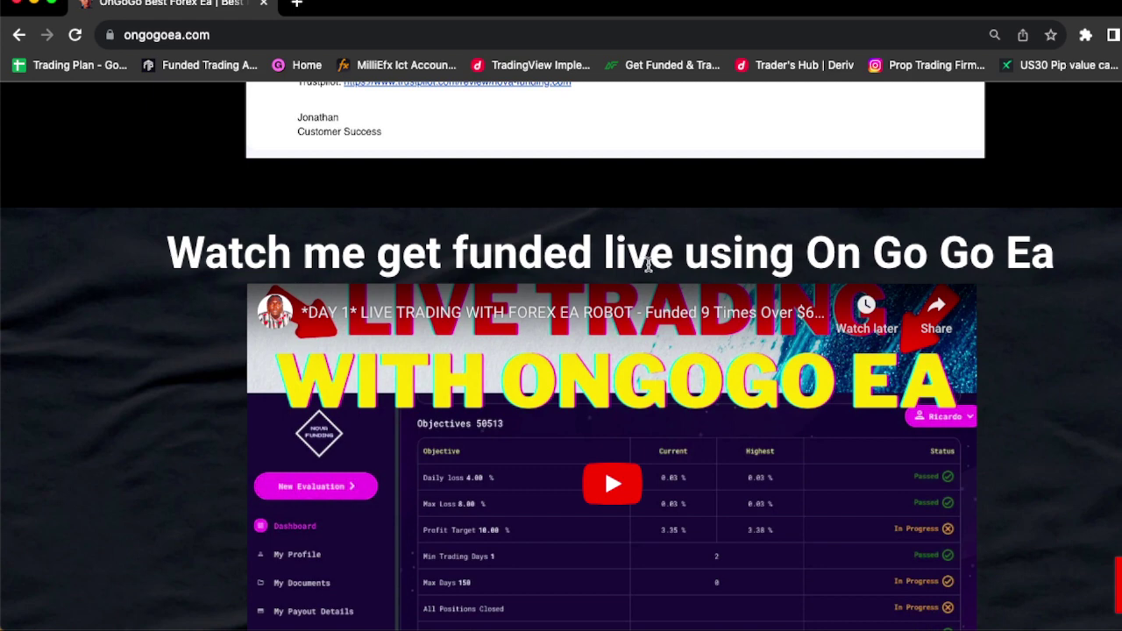
Switch to MetaTrader 4 and enable One-Click Trading by accepting its terms and conditions from the open us30 sell order
mouse_move(876, 624)
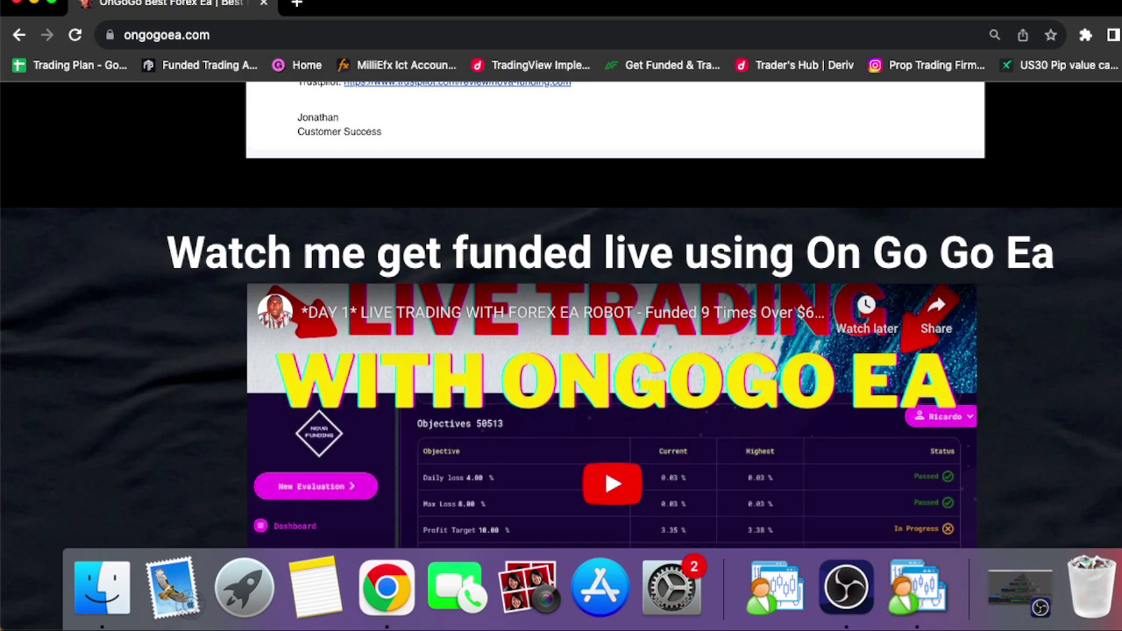
left_click(922, 606)
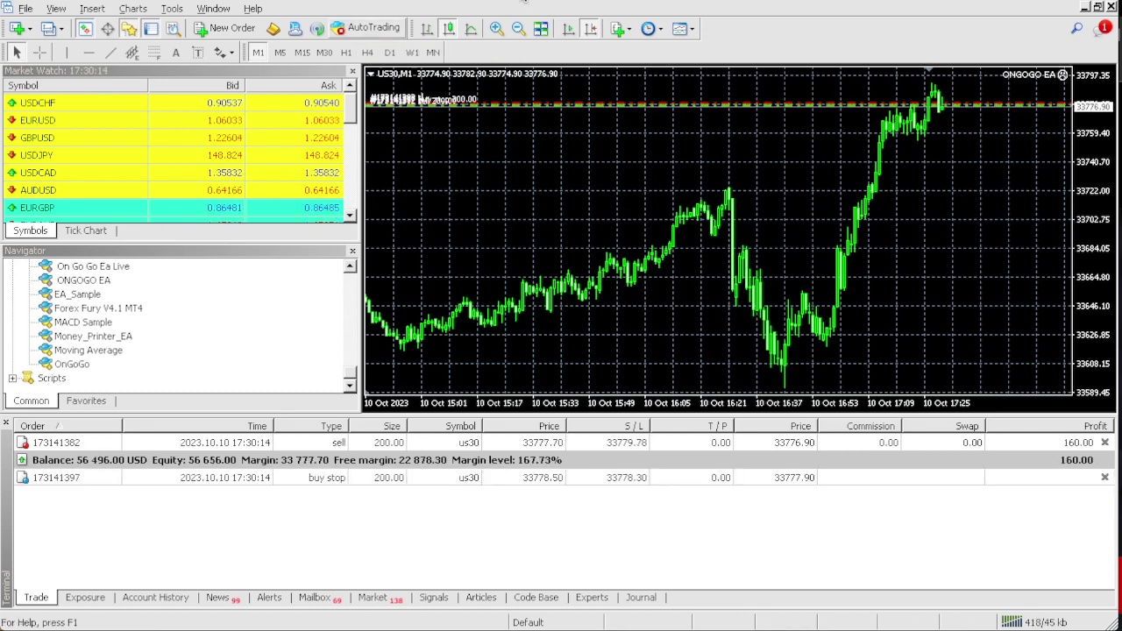
left_click(1105, 444)
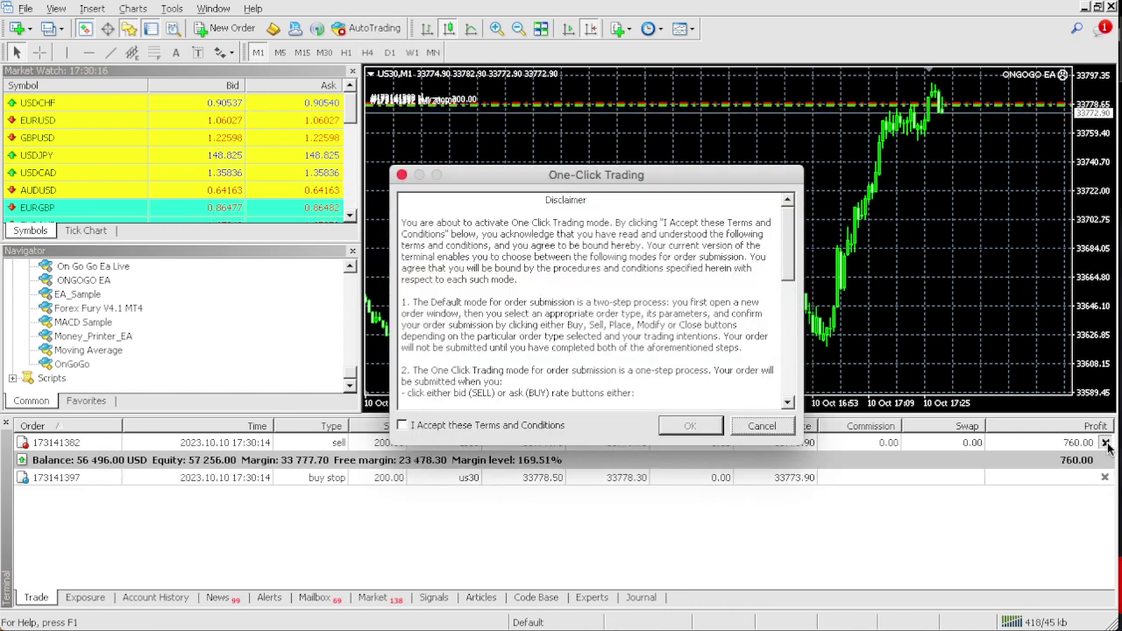
left_click(407, 429)
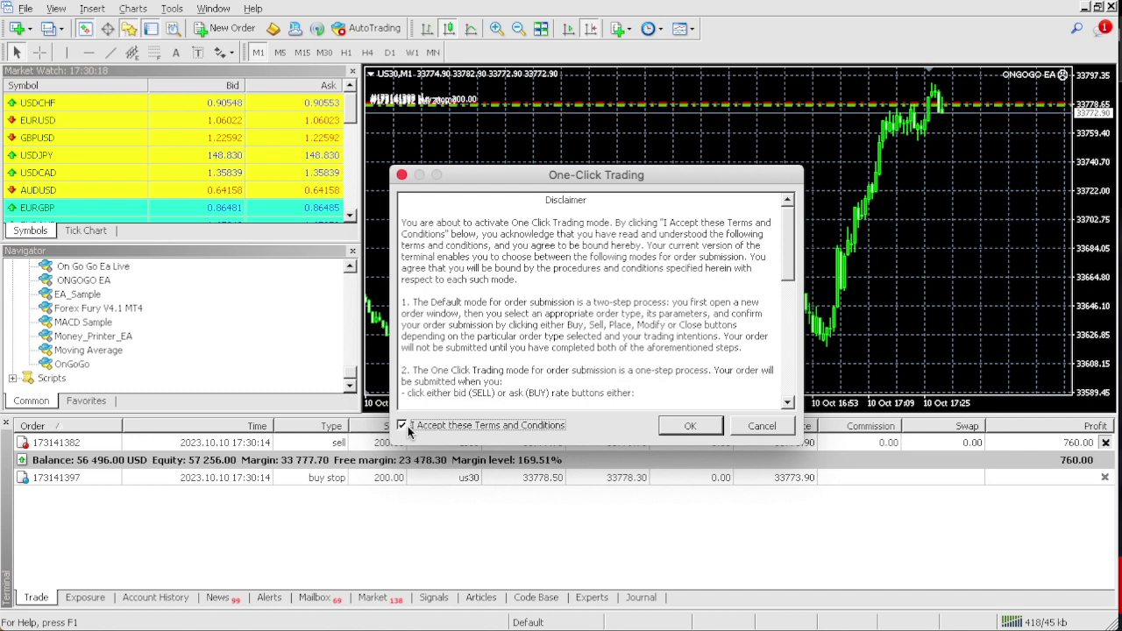
left_click(689, 426)
Close the open us30 sell position and the triggered us30 buy position
left_click(1105, 443)
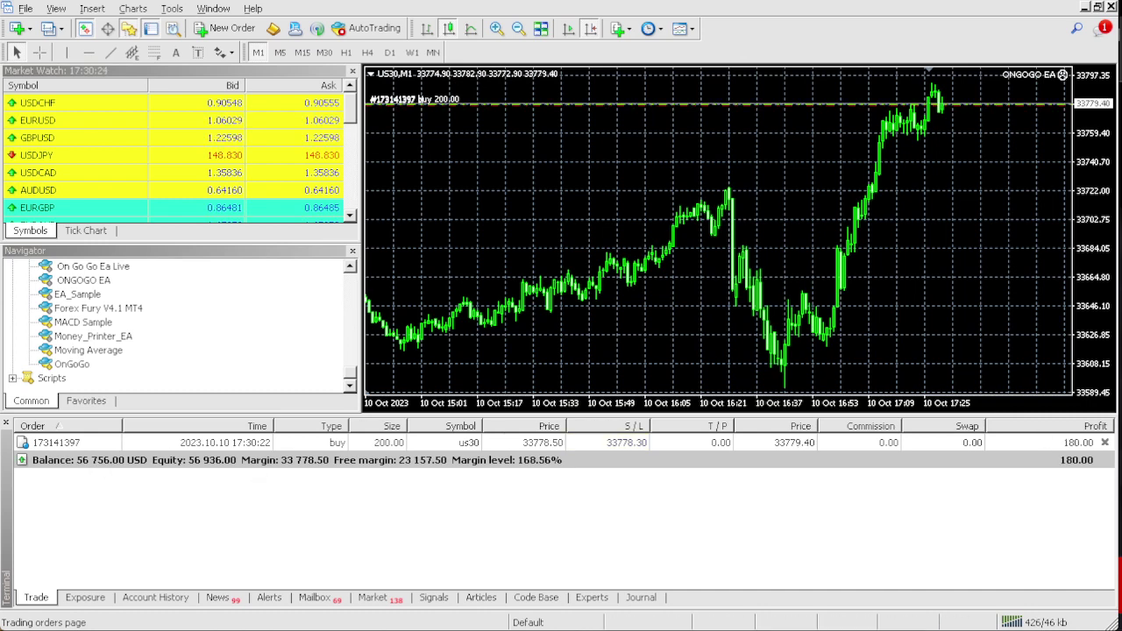
left_click(1105, 442)
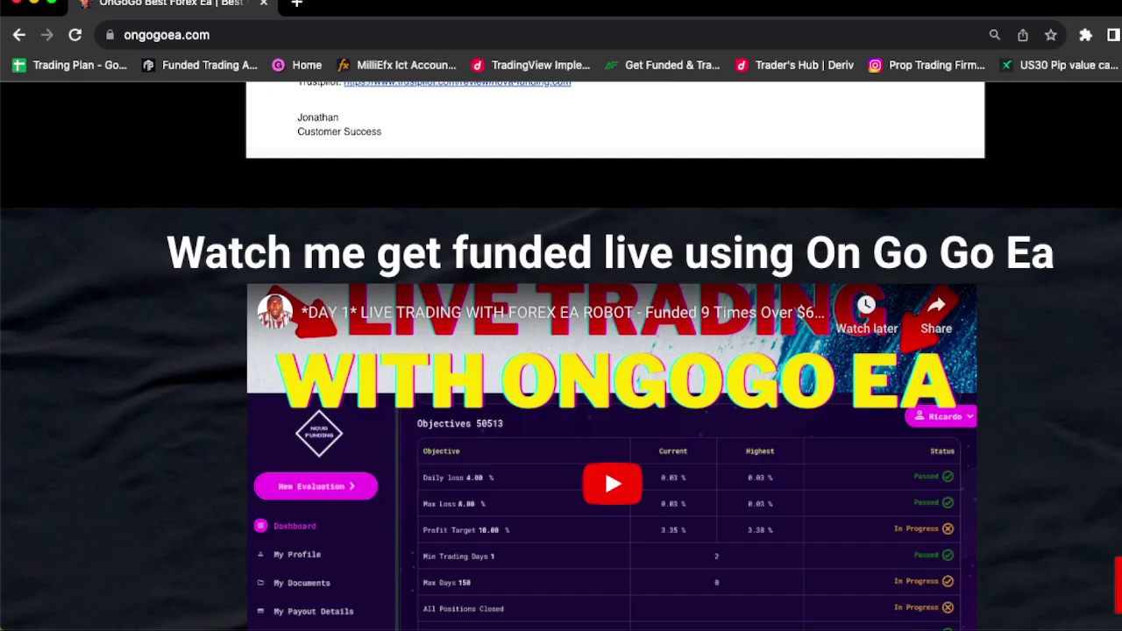
scroll(769, 241, "up", 2)
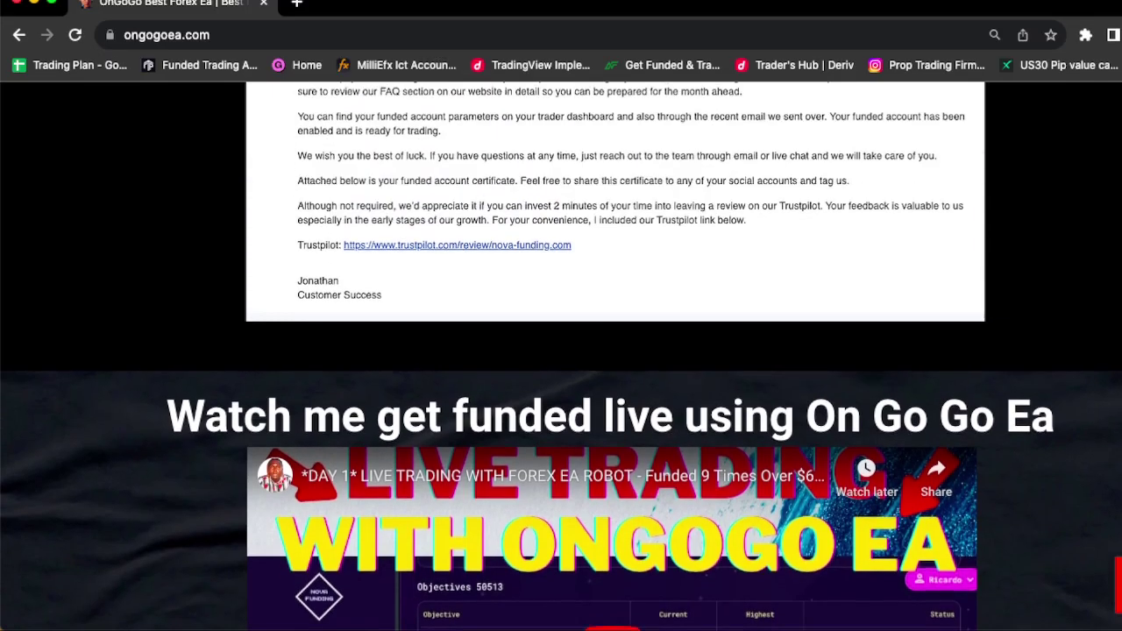
scroll(769, 241, "down", 4)
scroll(618, 298, "up", 2)
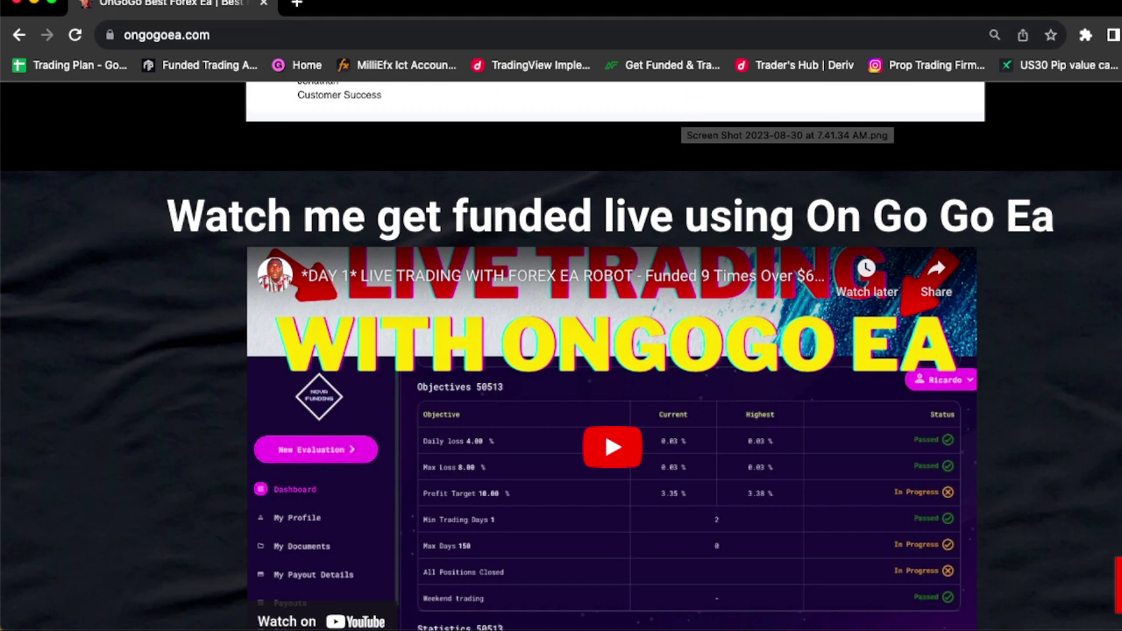
left_click(864, 0)
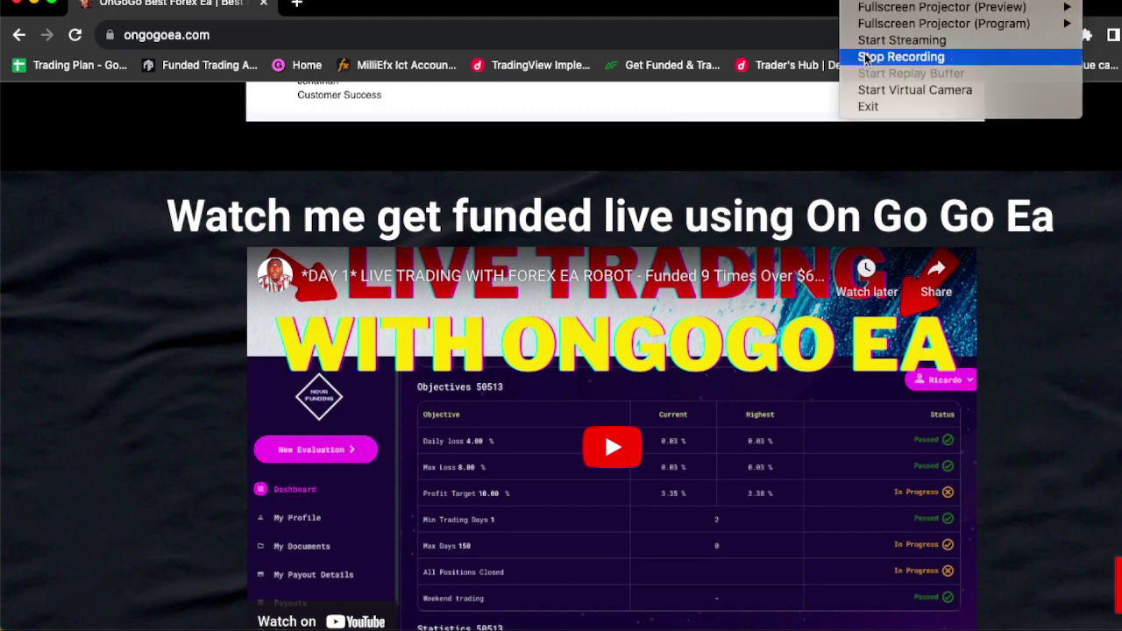